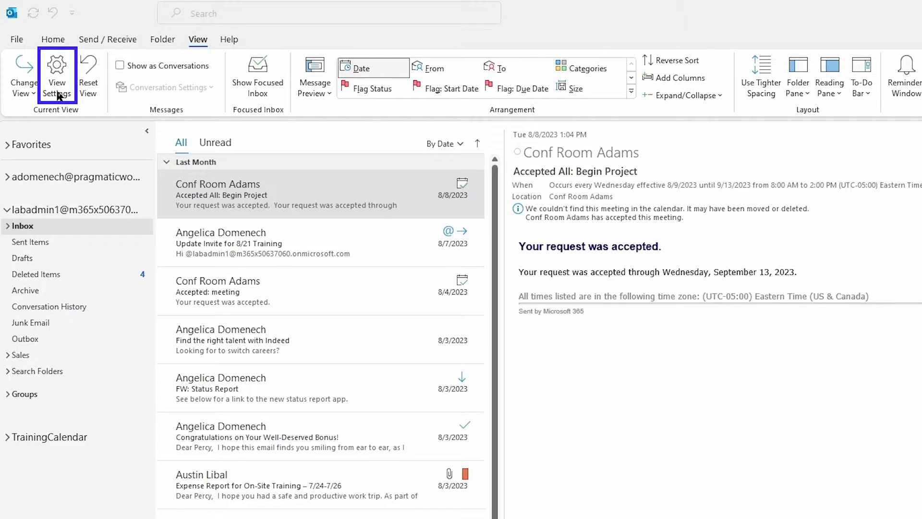
Step: Add a conditional formatting rule named "Flagged" to the Inbox's current view
left_click(59, 95)
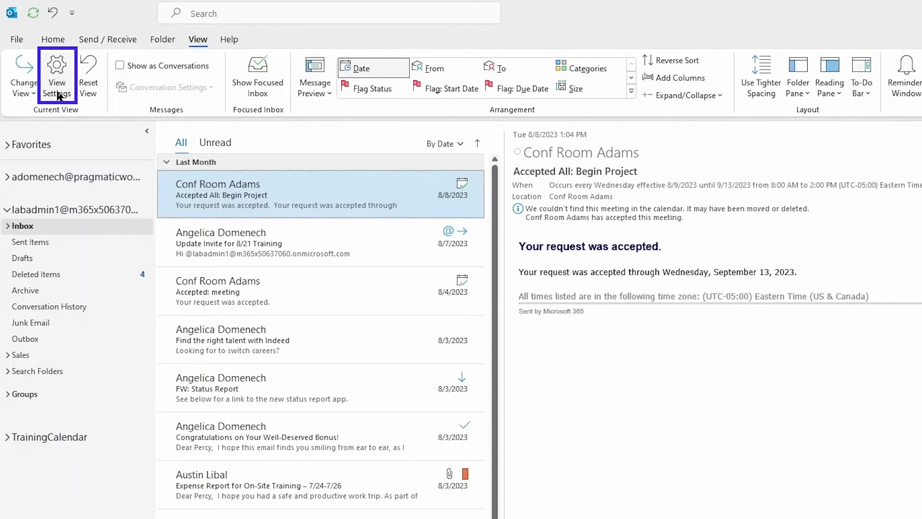
left_click(59, 96)
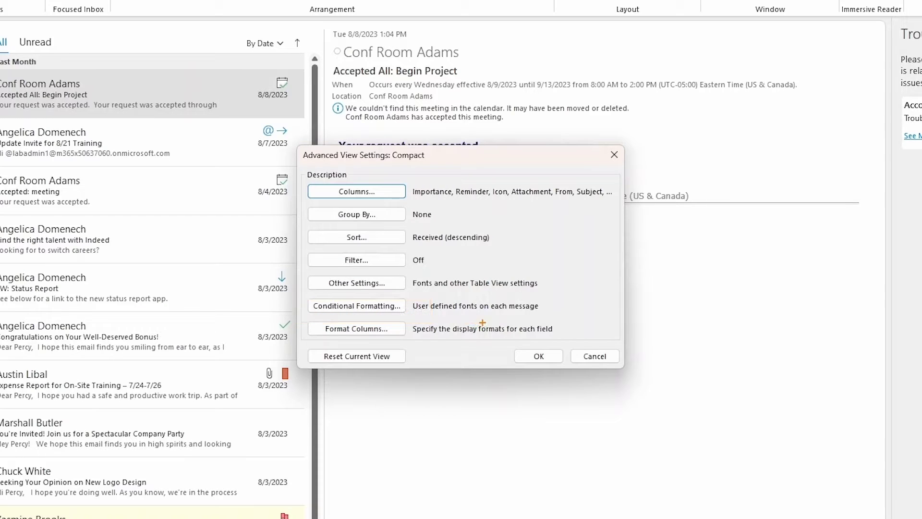
left_click(401, 307)
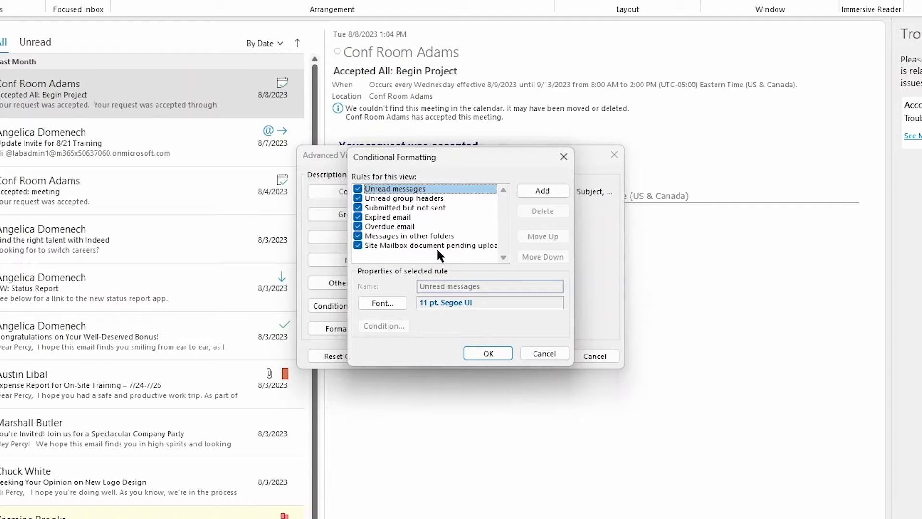
left_click(542, 193)
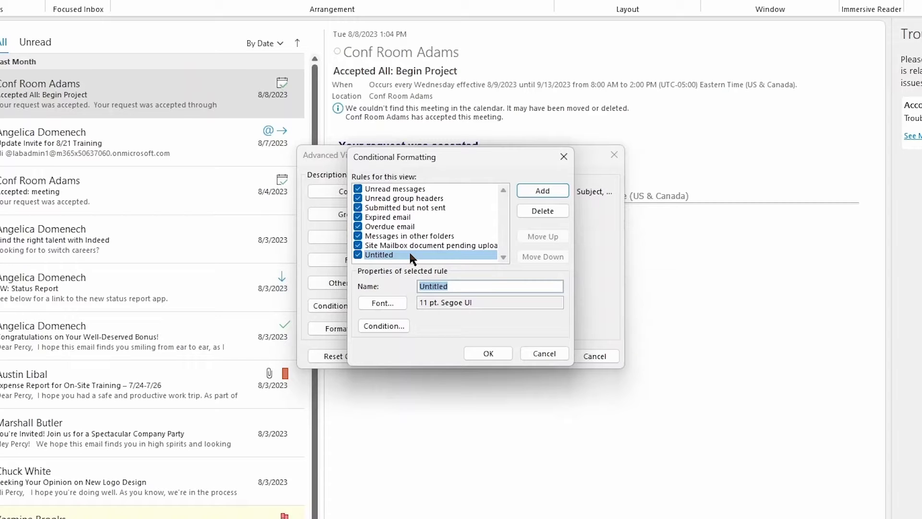
type("Flag")
key("BackSpace")
key("BackSpace")
key("BackSpace")
type("agged/Important")
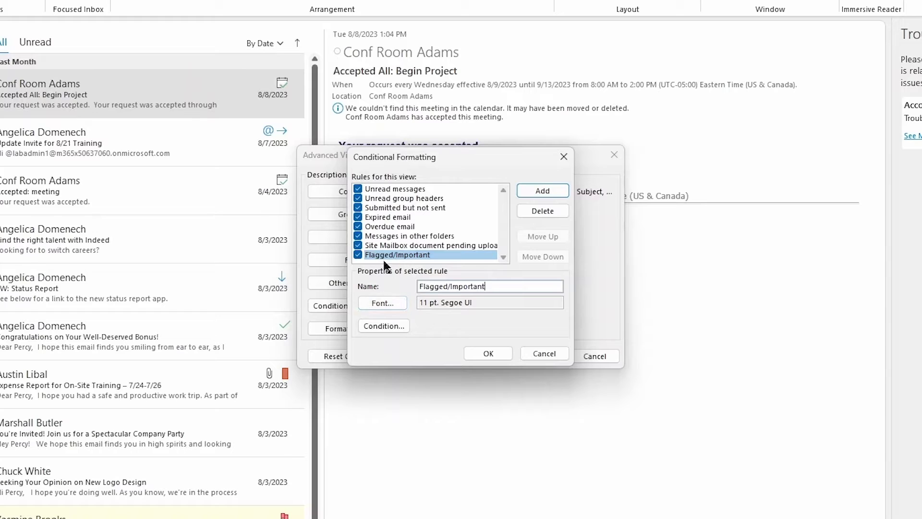
left_click_drag(487, 286, 448, 286)
key("BackSpace")
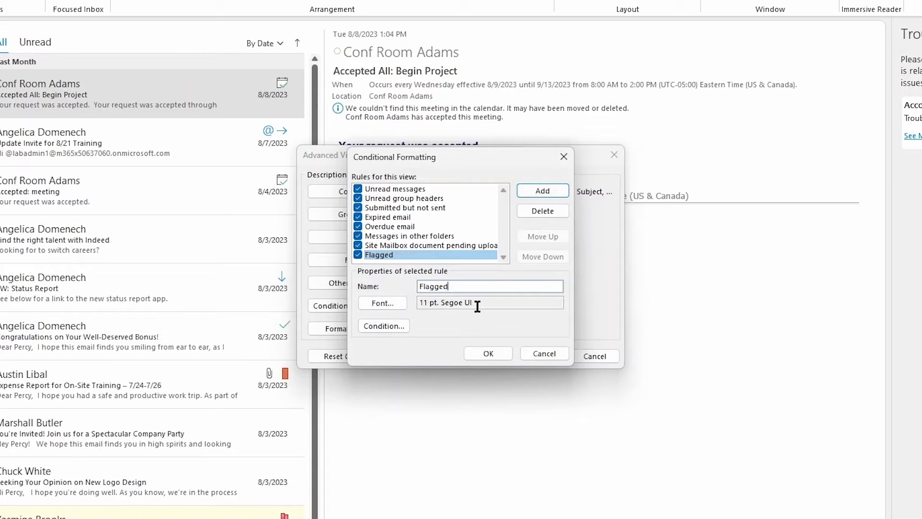
Step: Set the Flagged rule's font style to Semibold and its color to Red
left_click(397, 305)
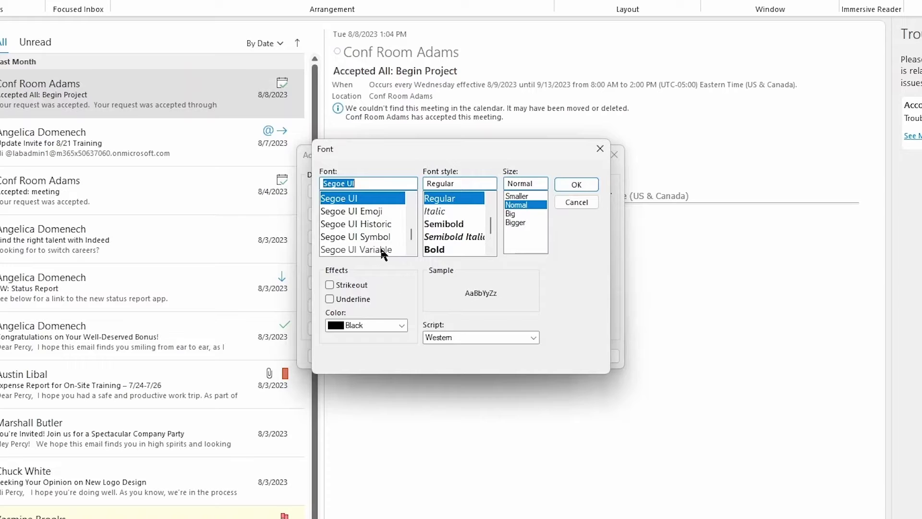
left_click(439, 226)
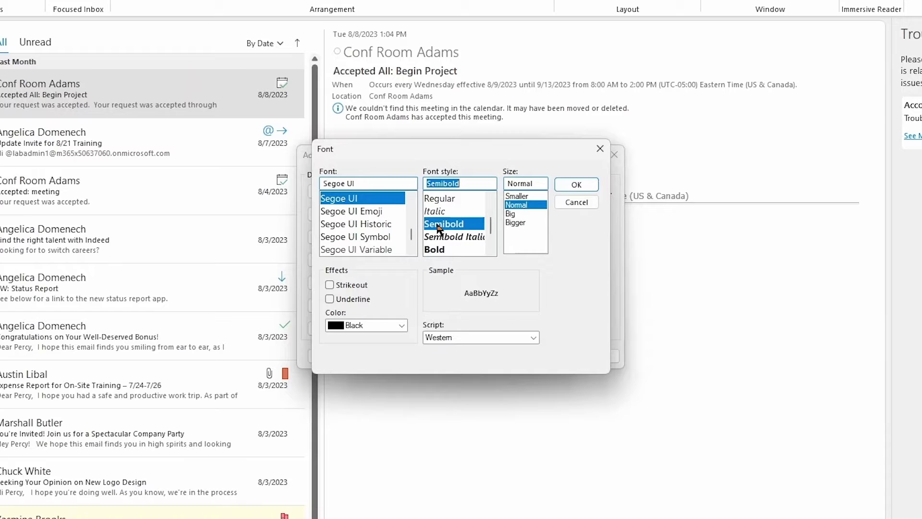
left_click(401, 326)
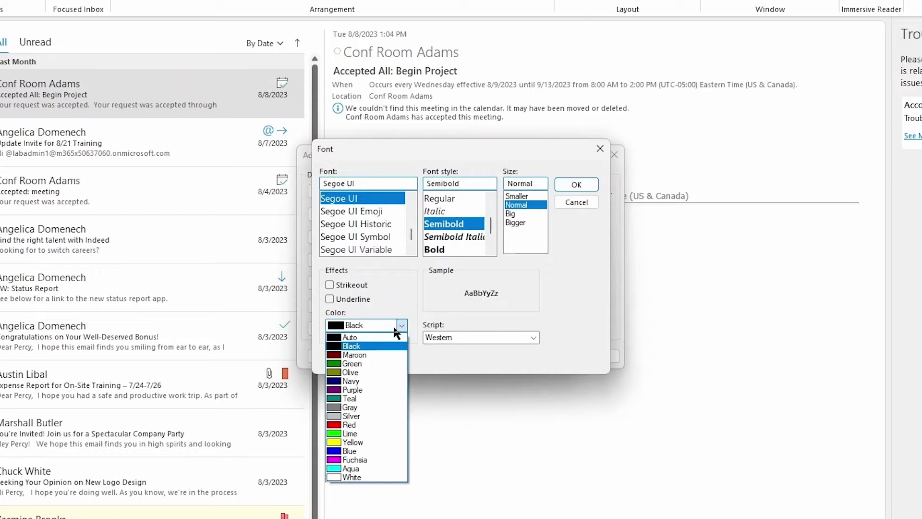
left_click(380, 426)
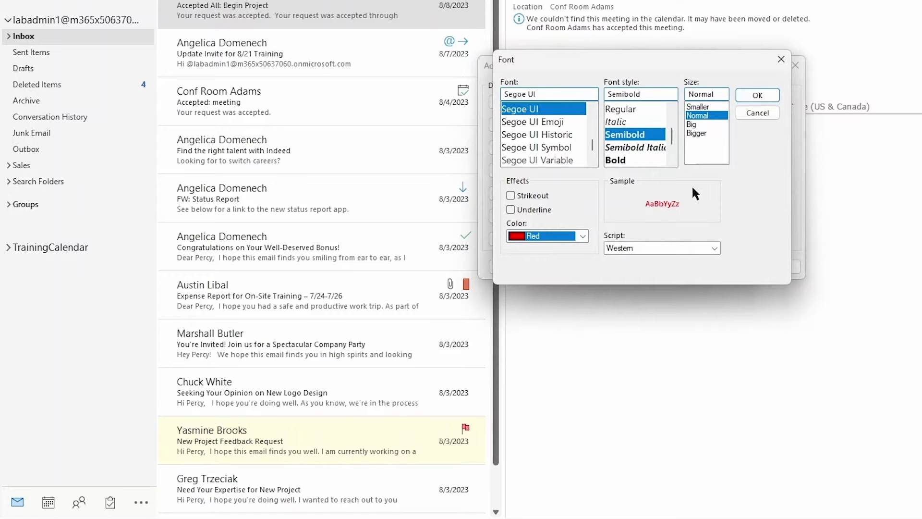
left_click(757, 95)
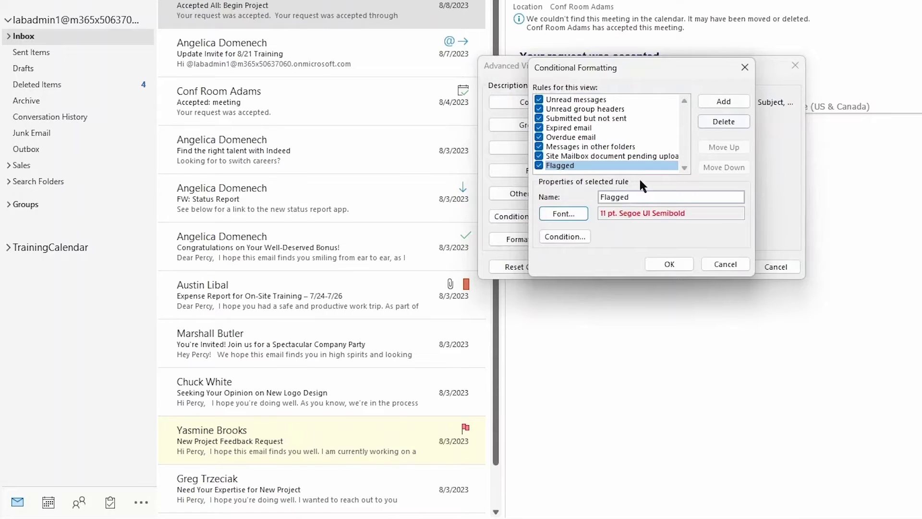
Step: Set the Flagged rule's condition to only items which are flagged by me, and apply the view settings
left_click(562, 237)
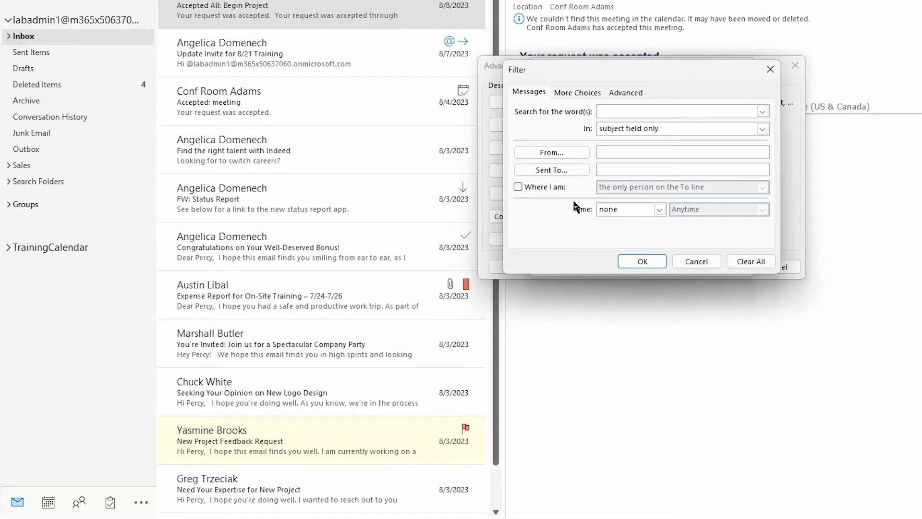
left_click(570, 93)
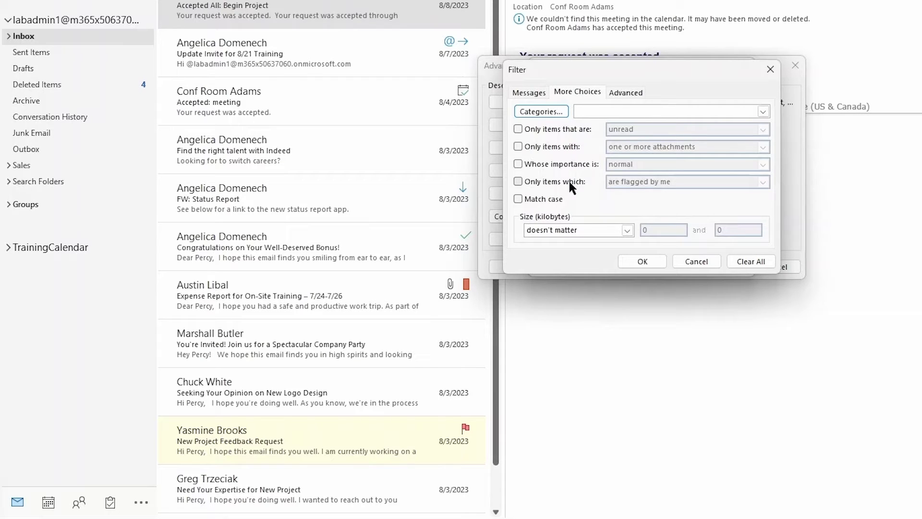
left_click(518, 181)
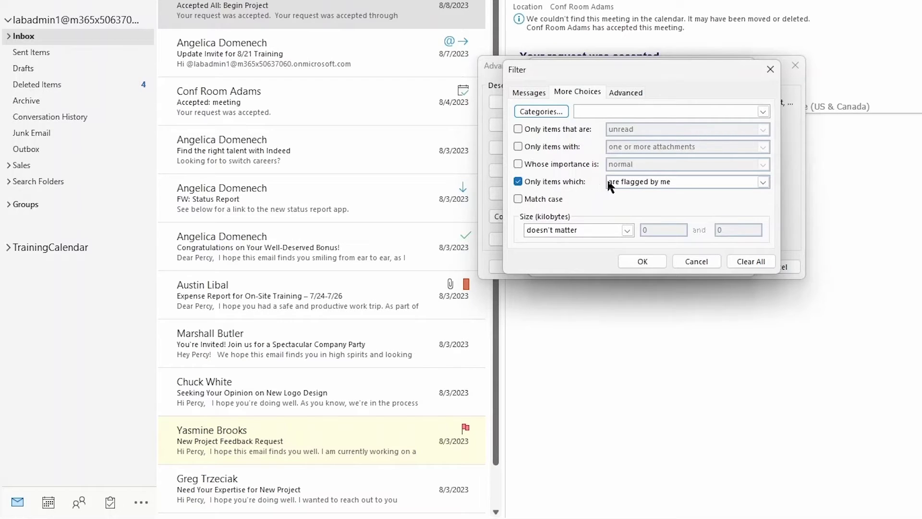
left_click(695, 183)
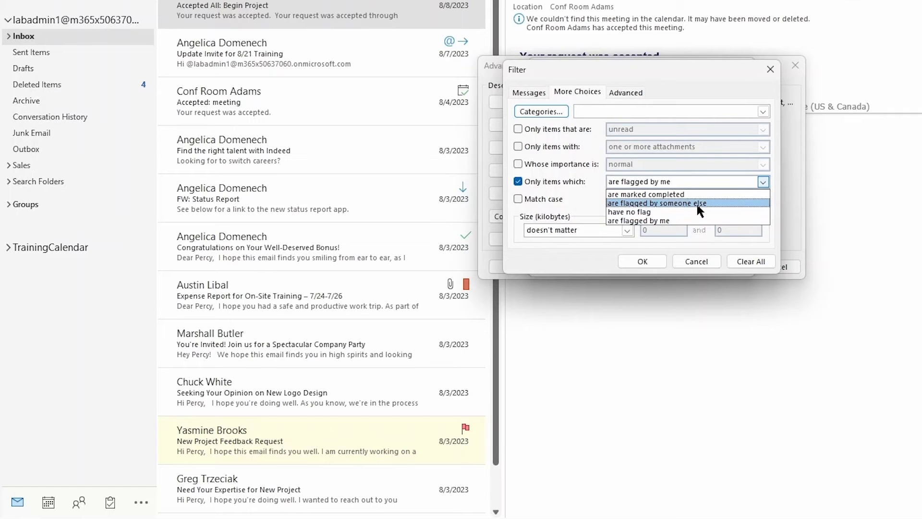
left_click(675, 222)
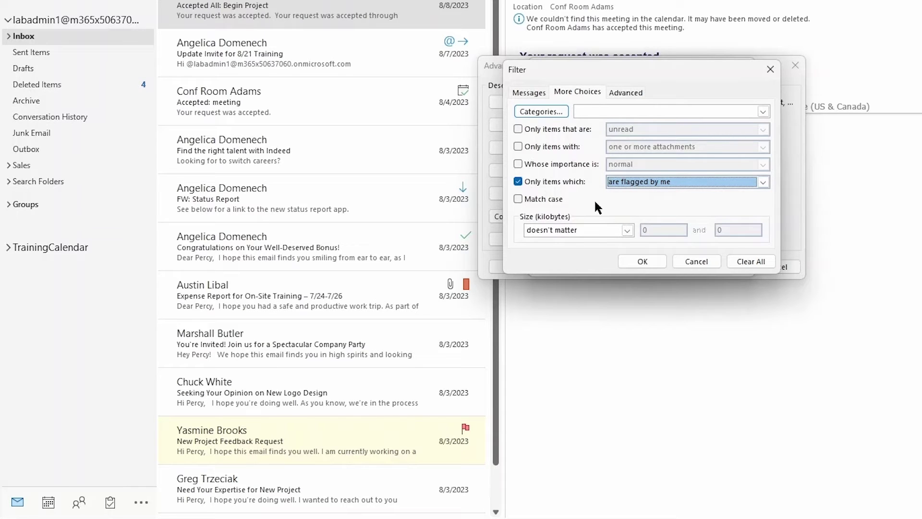
left_click(645, 262)
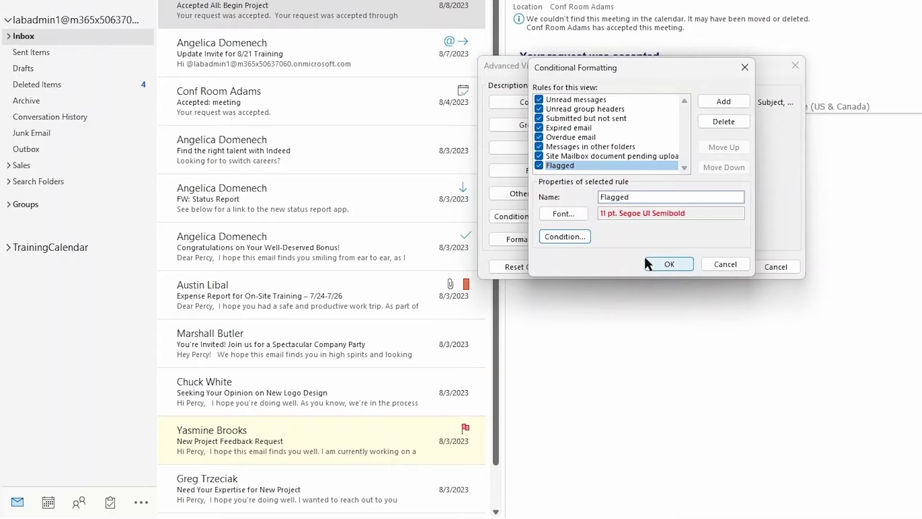
left_click(656, 265)
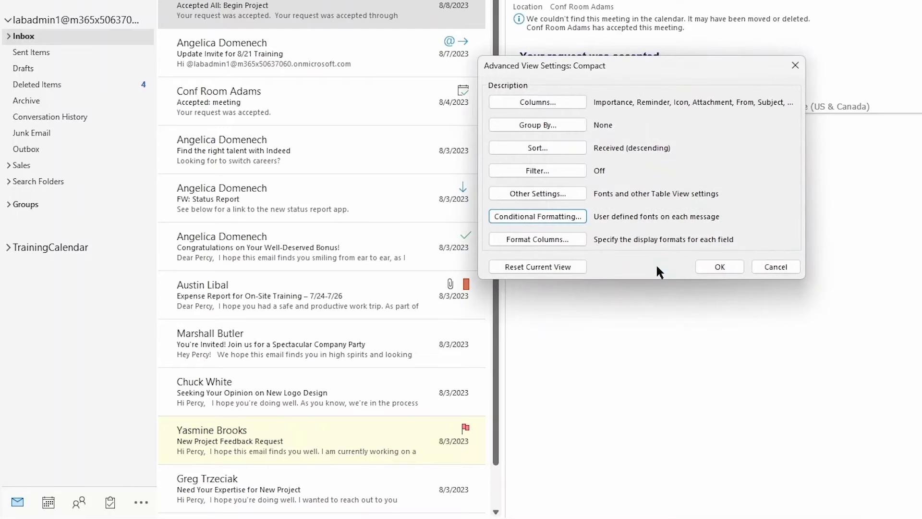
left_click(700, 268)
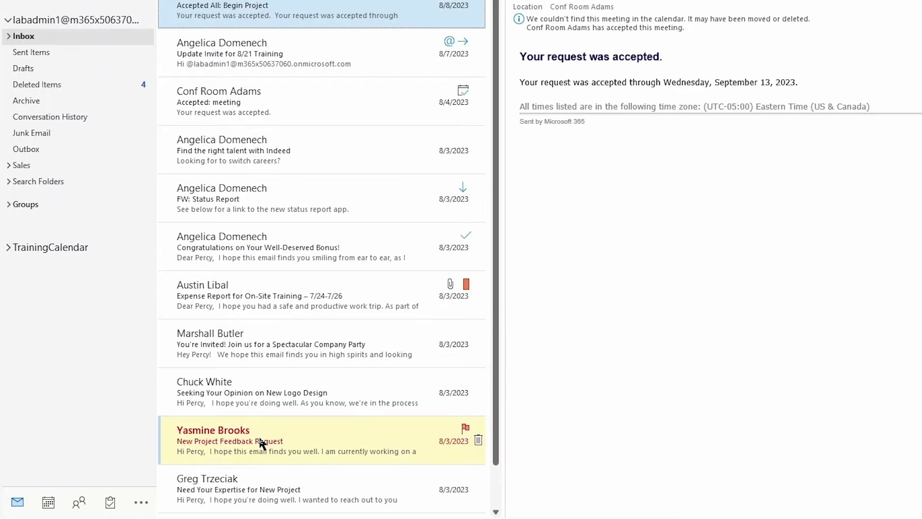
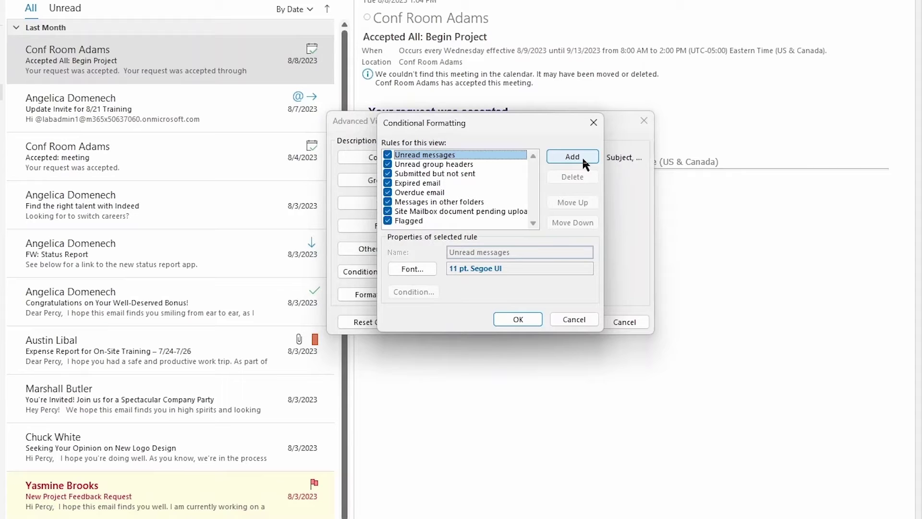
Step: Add another conditional formatting rule to the Inbox view and name it "Attachments"
left_click(582, 159)
left_click(457, 224)
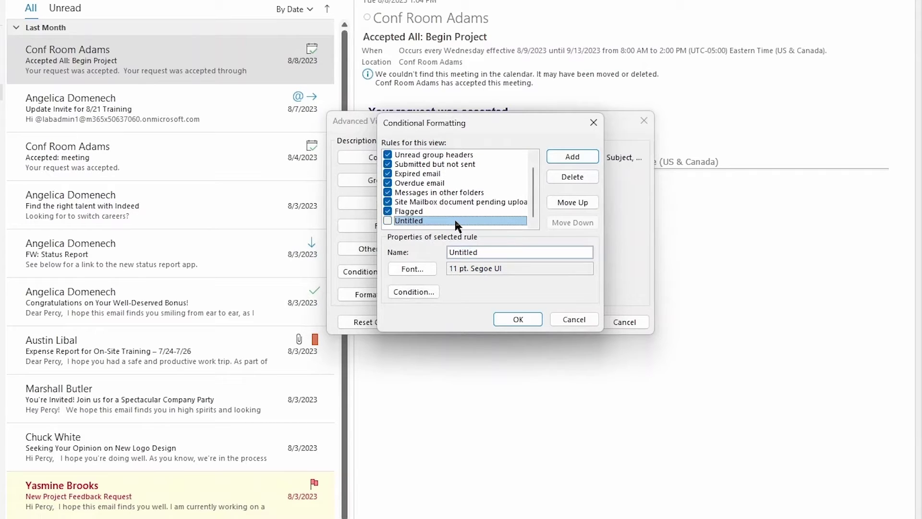
double_click(462, 252)
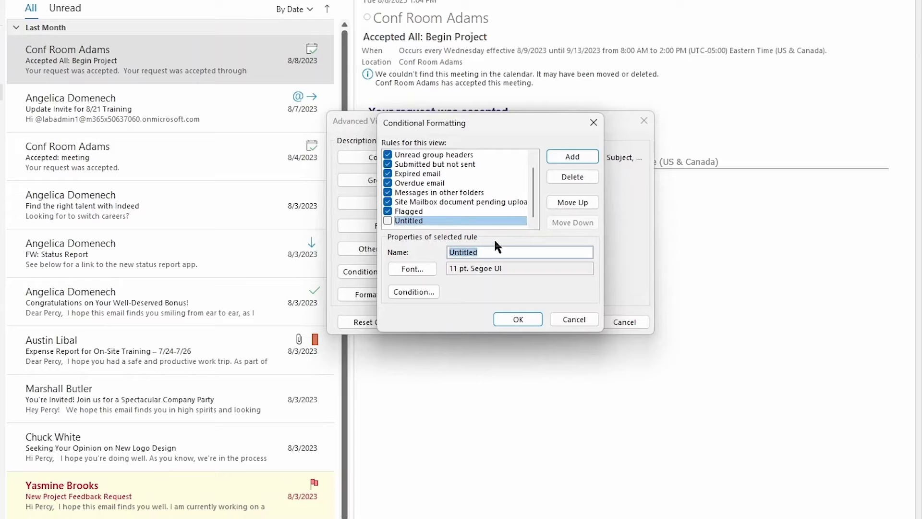
type("Attache")
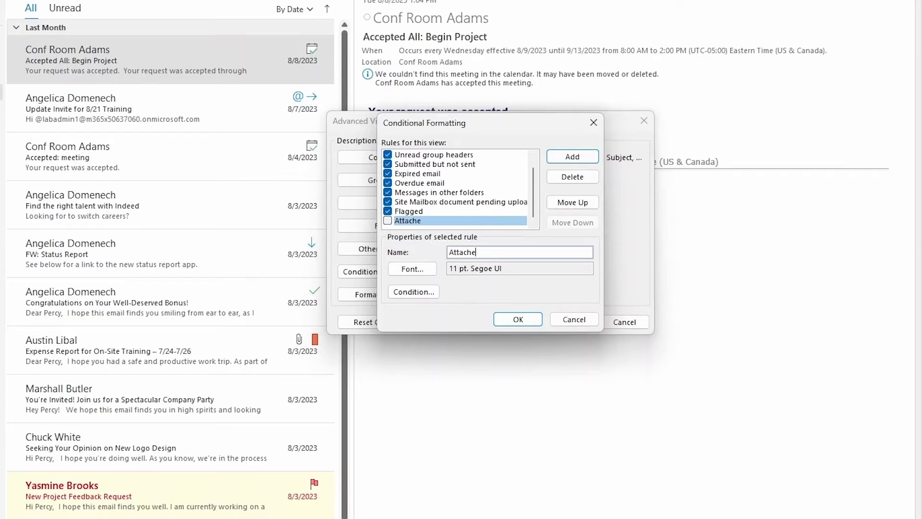
type("ments")
Step: Set the Attachments rule's font color to Blue and enable the rule
left_click(412, 269)
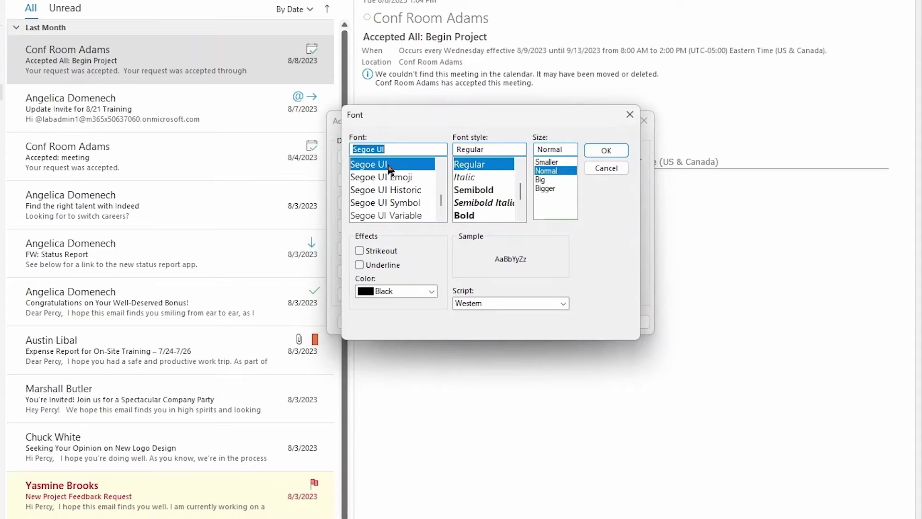
left_click(431, 292)
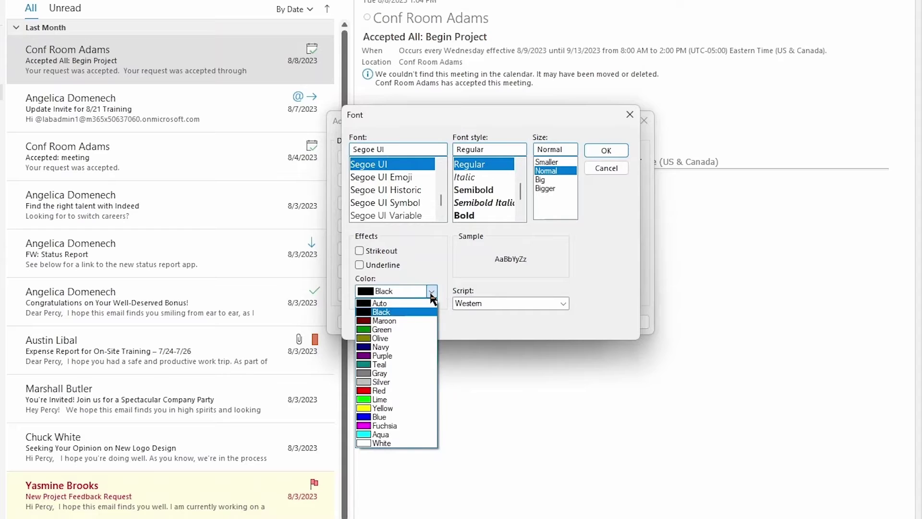
left_click(415, 417)
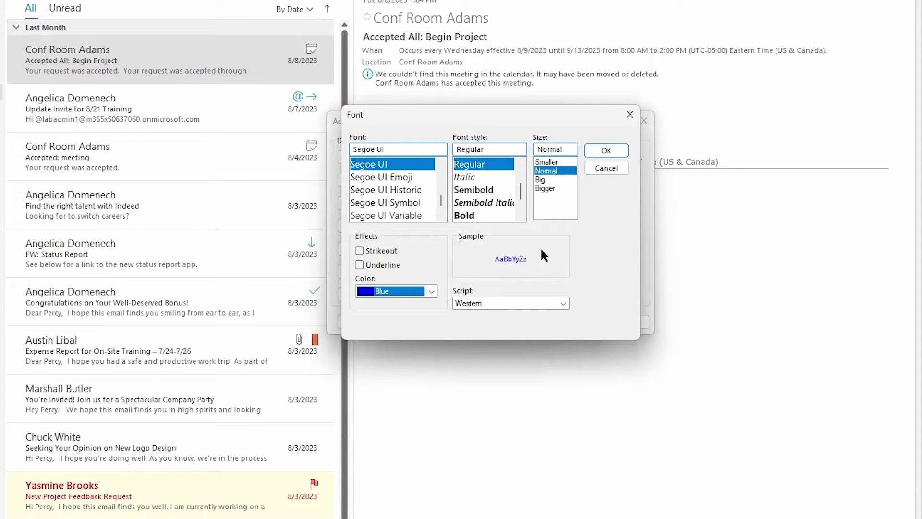
left_click(589, 151)
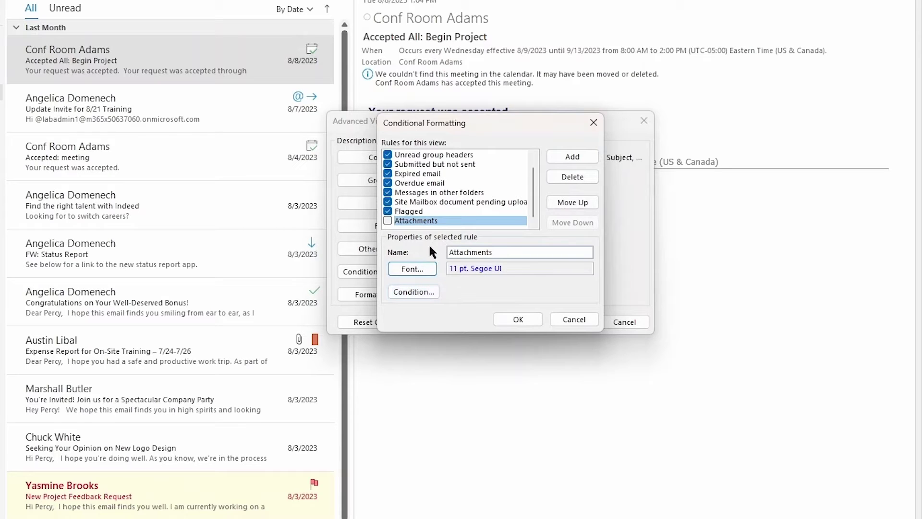
left_click(387, 220)
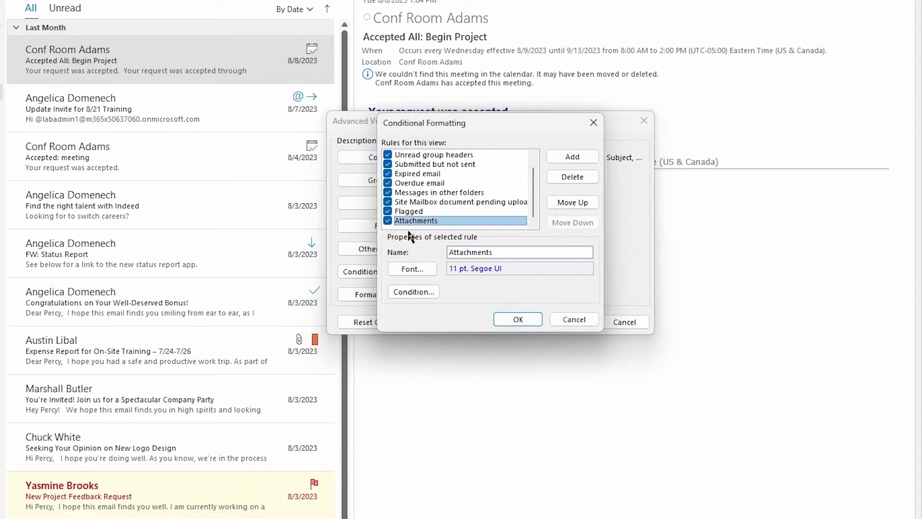
Step: Set the Attachments rule's condition to only items with one or more attachments, and accept the conditional formatting rules
left_click(433, 291)
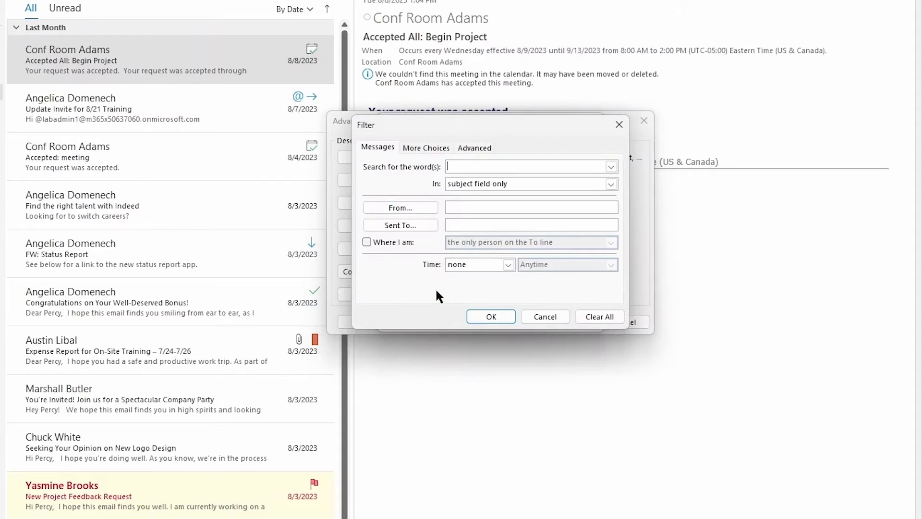
left_click(441, 149)
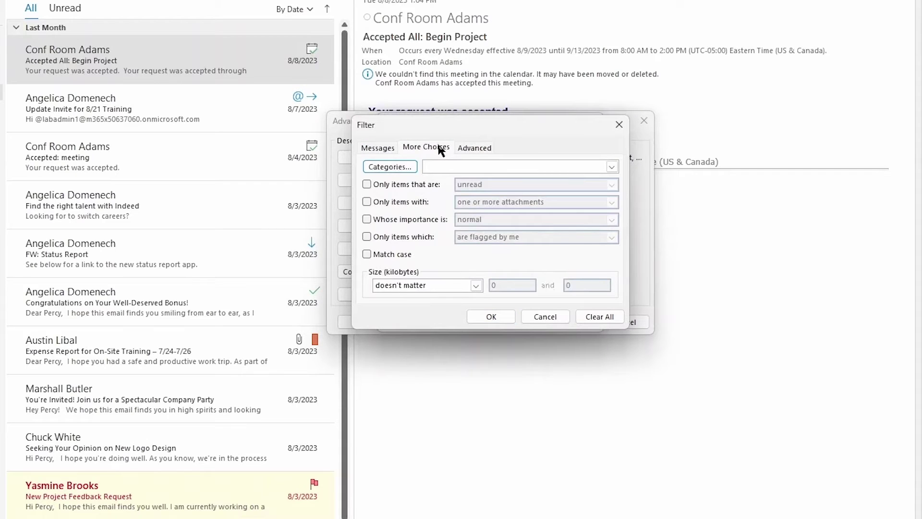
left_click(368, 200)
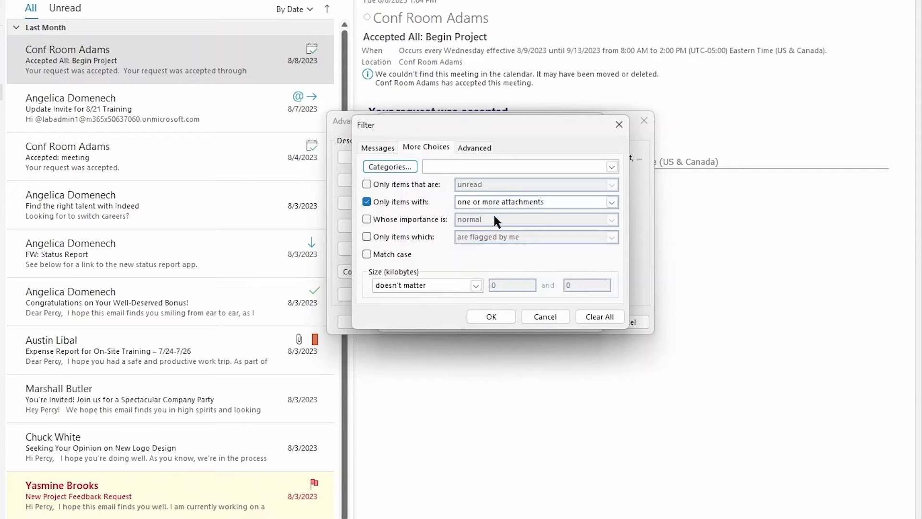
left_click(528, 204)
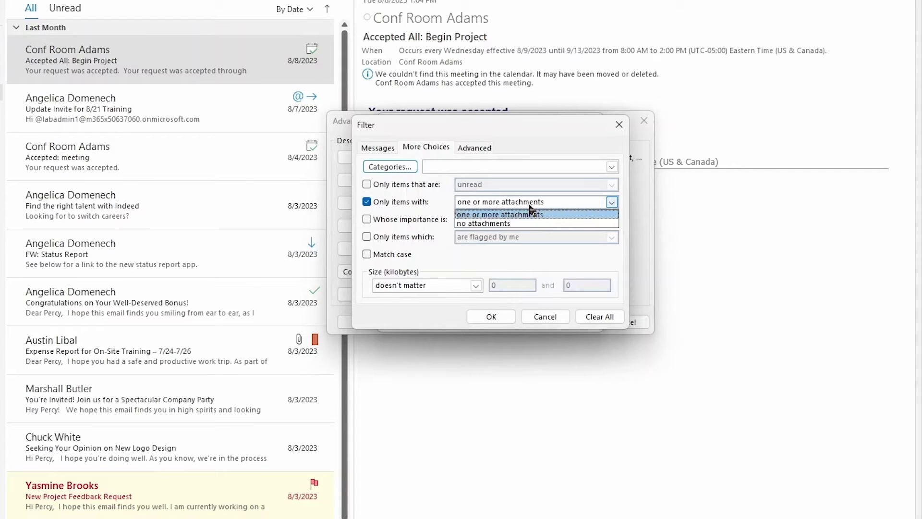
left_click(529, 207)
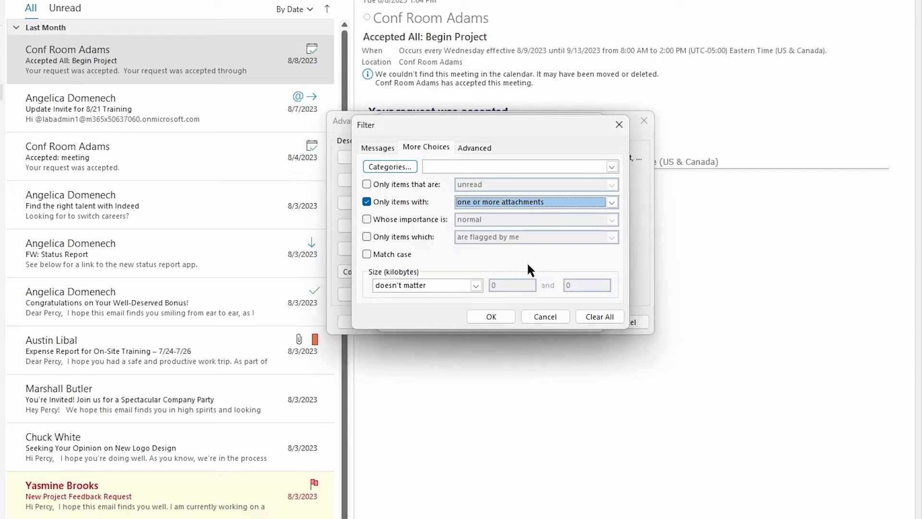
left_click(491, 316)
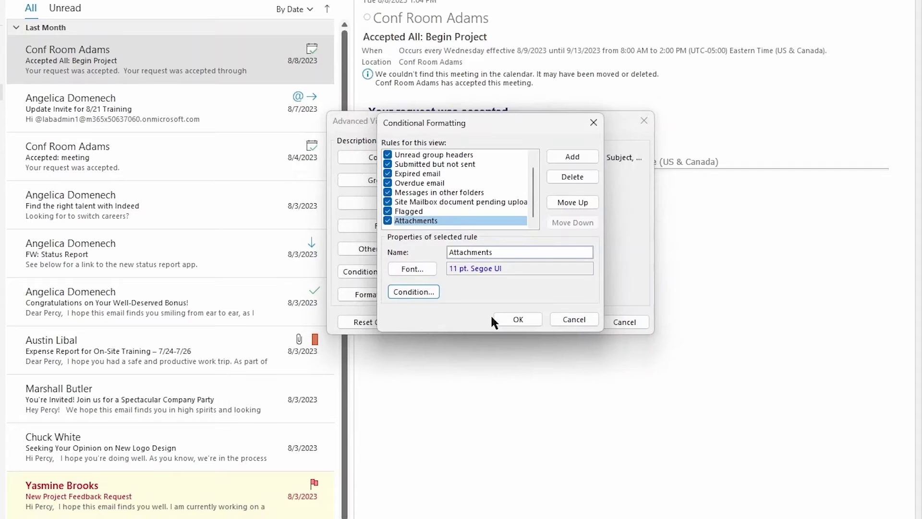
left_click(526, 322)
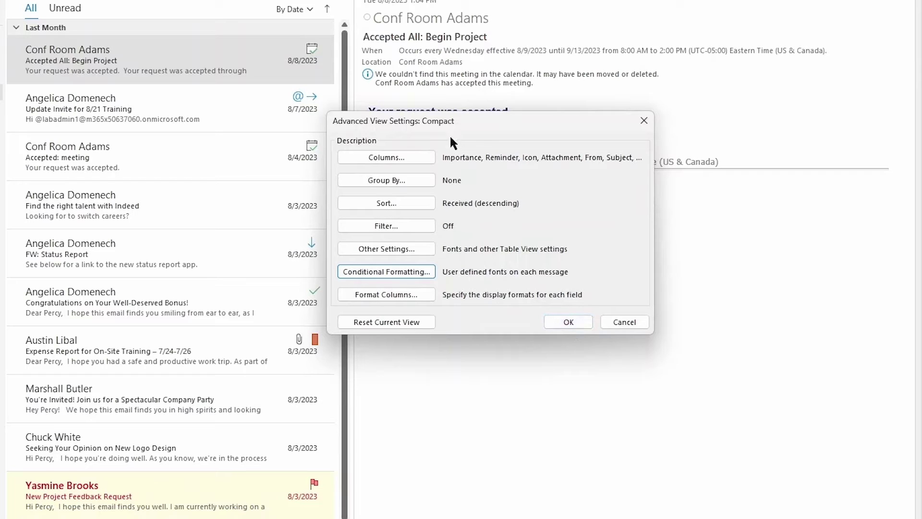
Step: Apply the view settings, and add another conditional formatting rule to the Inbox view named "Department Manager"
left_click(577, 322)
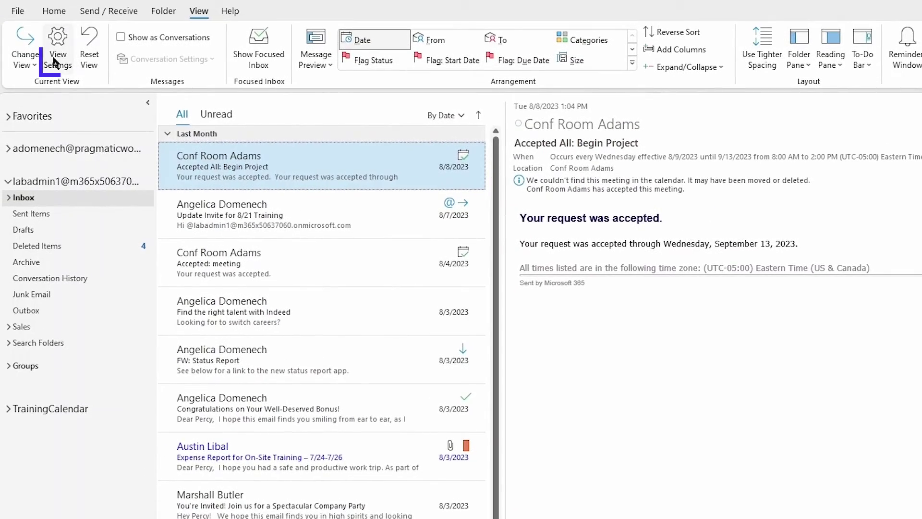
left_click(54, 61)
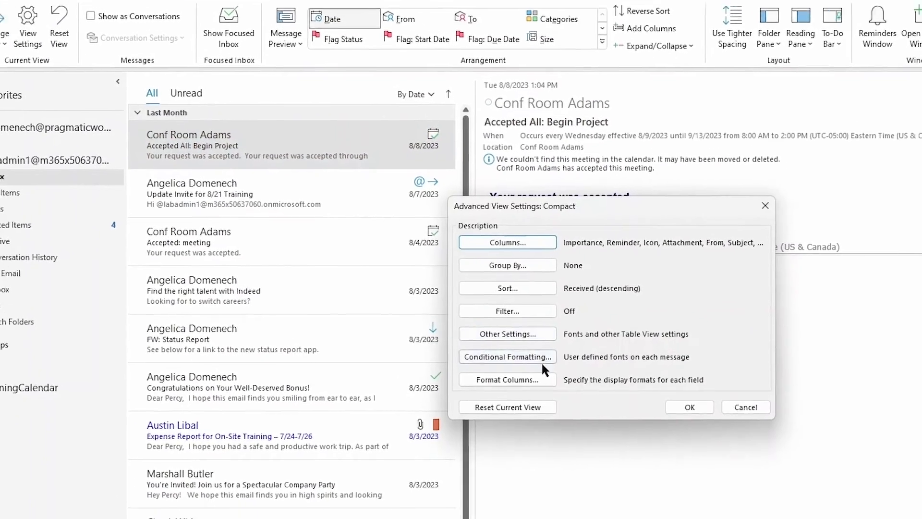
left_click(512, 377)
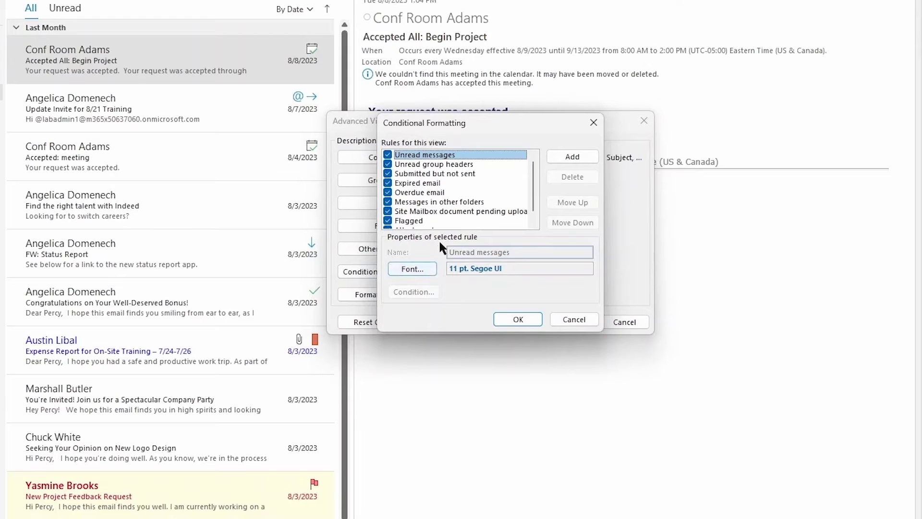
left_click(562, 157)
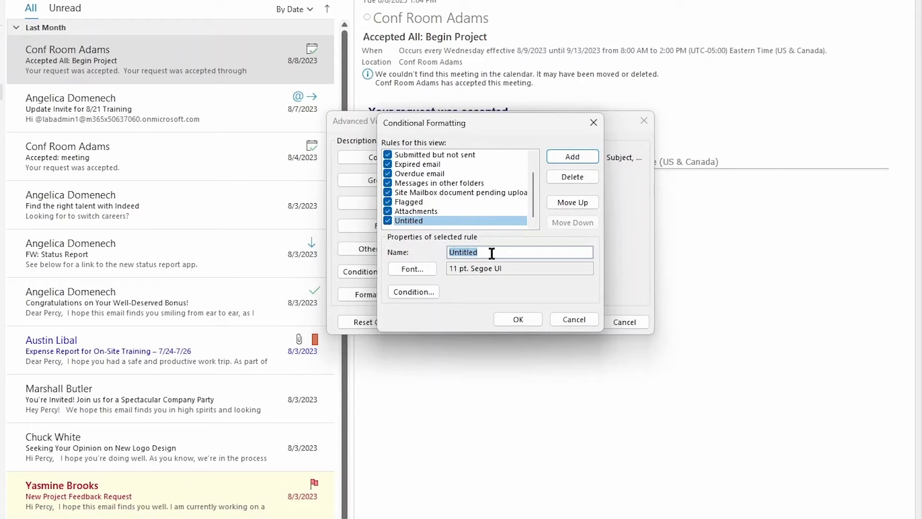
type("Department Manager")
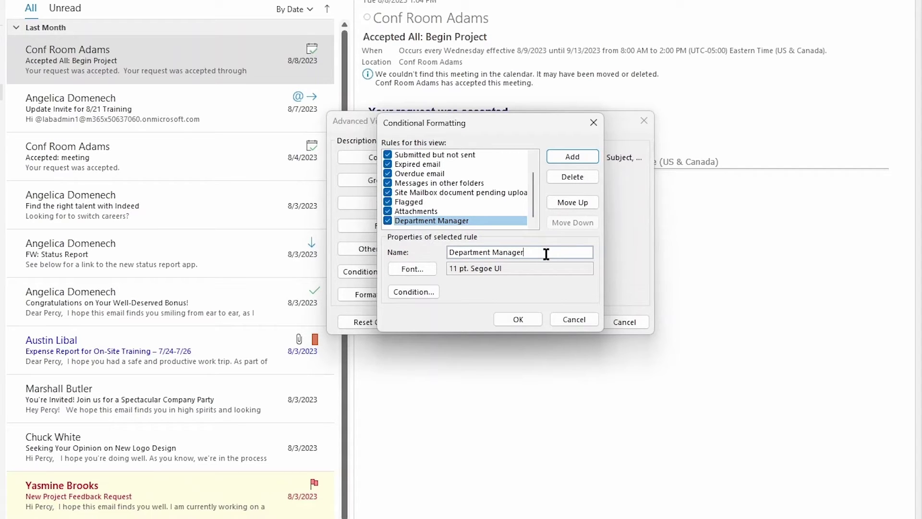
Step: Set the Department Manager rule's font to Bold with the color Fuchsia
left_click(427, 269)
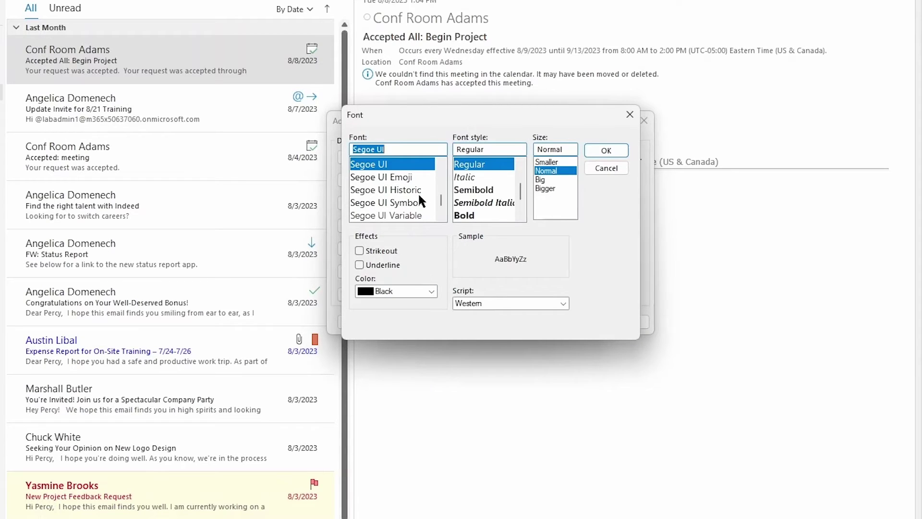
left_click(476, 215)
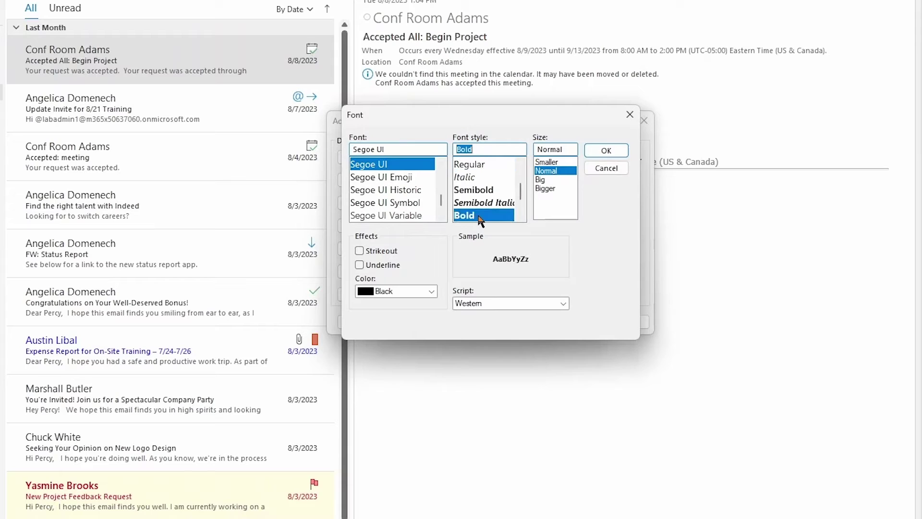
left_click(405, 289)
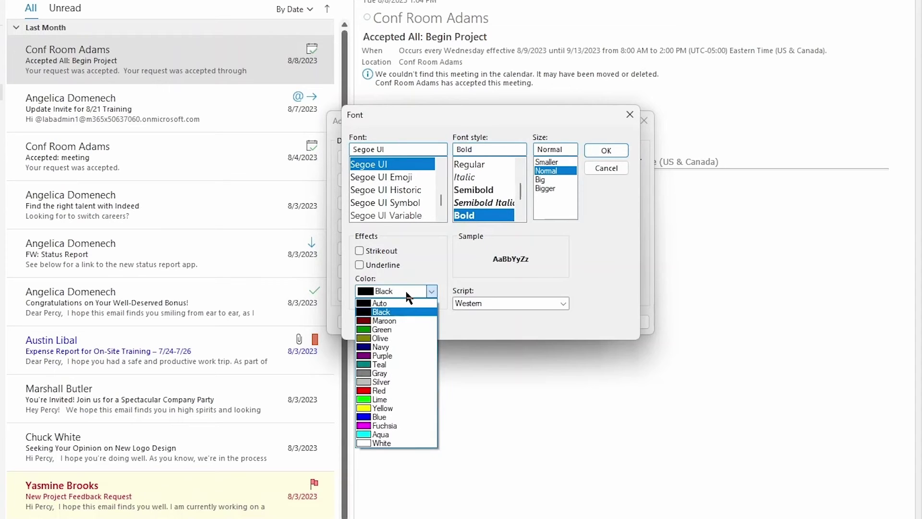
left_click(398, 426)
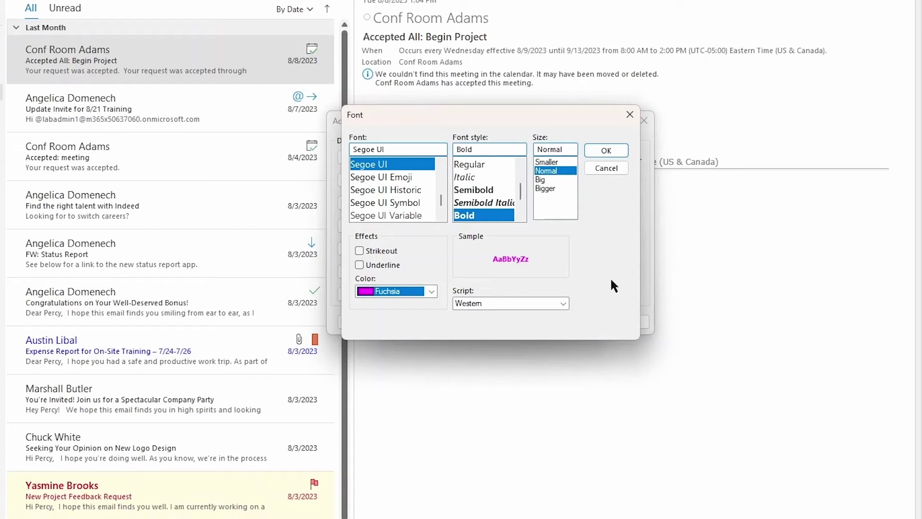
left_click(605, 151)
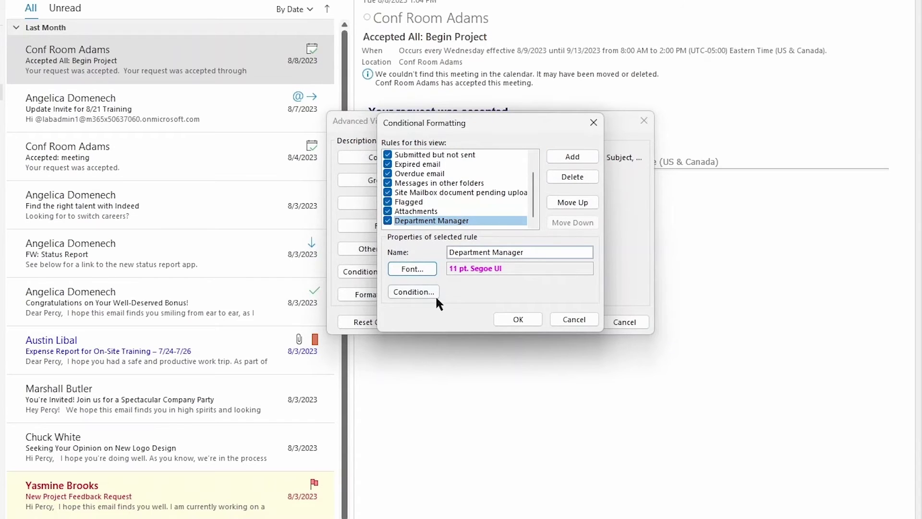
Step: Set the Department Manager rule's condition to messages from the Marketing Director in the address book, and apply the view settings
left_click(412, 291)
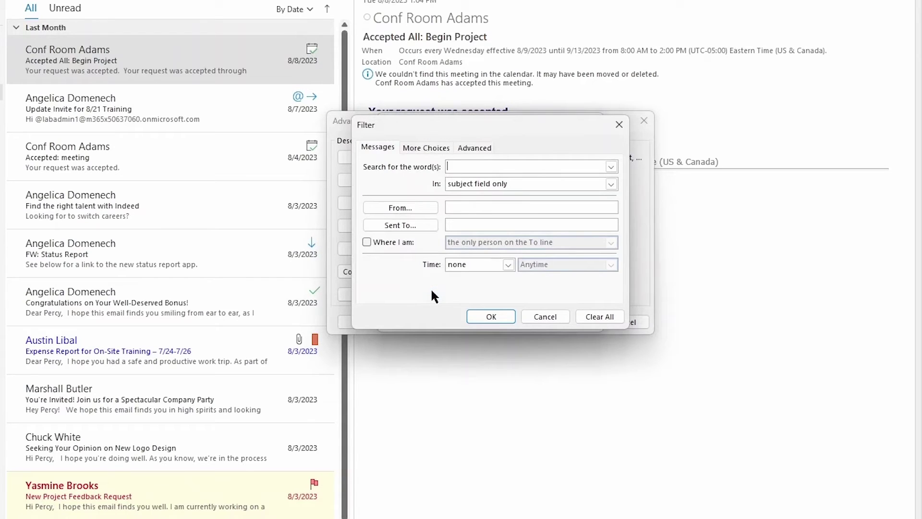
left_click(414, 208)
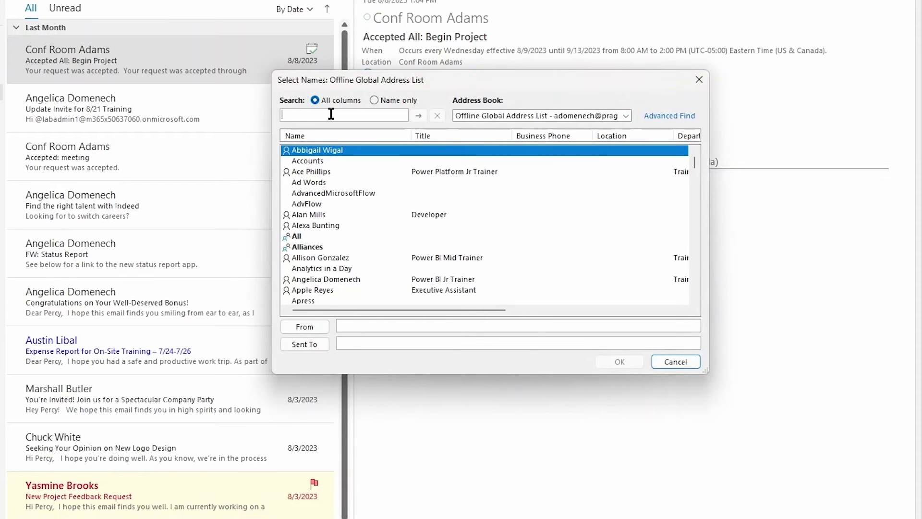
type("mars")
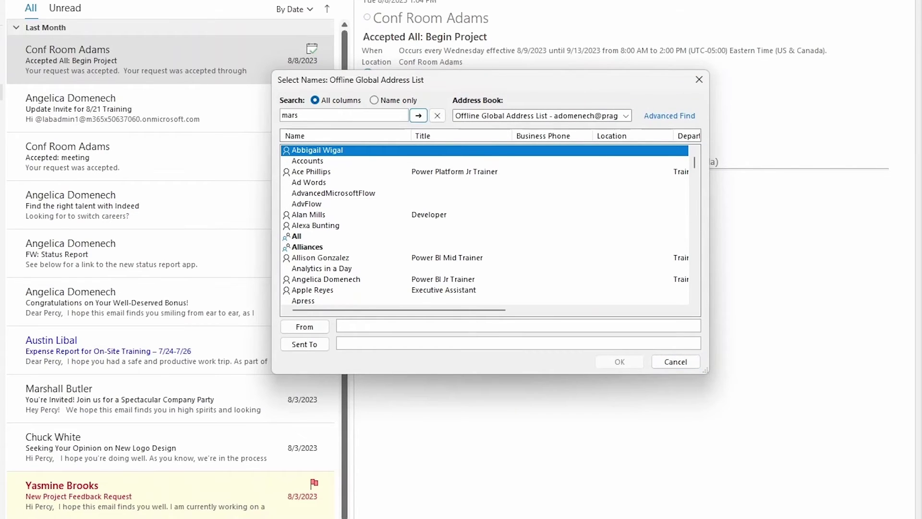
key("Return")
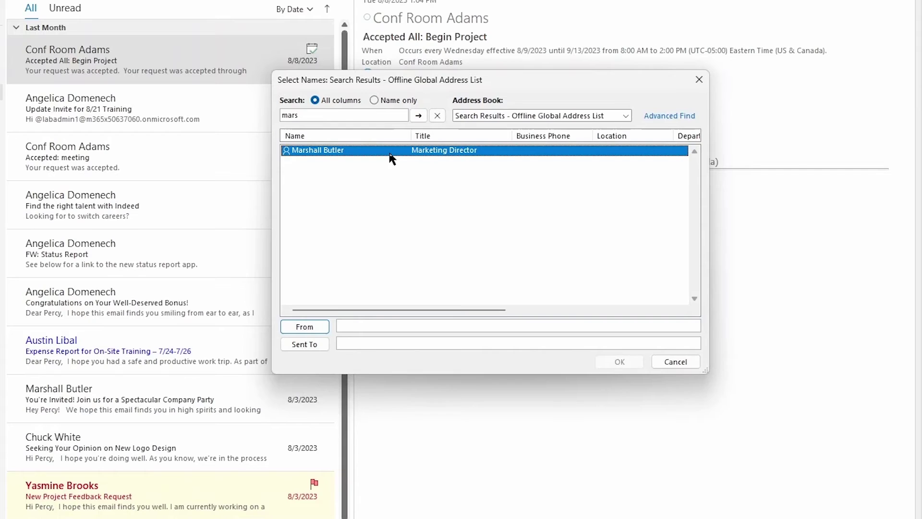
left_click(305, 326)
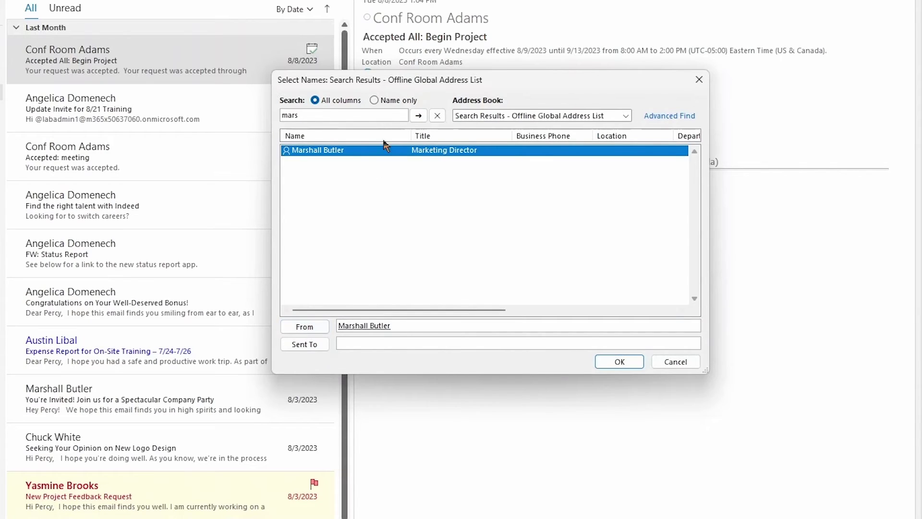
left_click(611, 361)
left_click(491, 316)
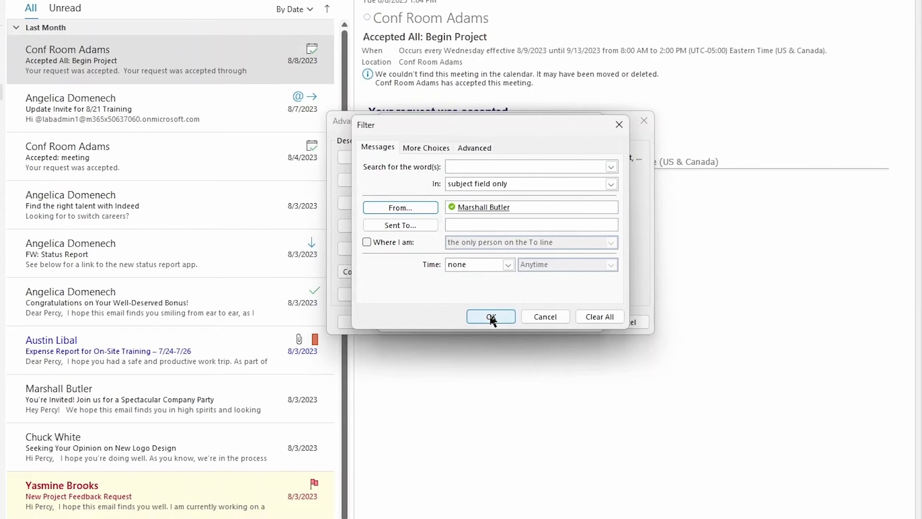
left_click(503, 320)
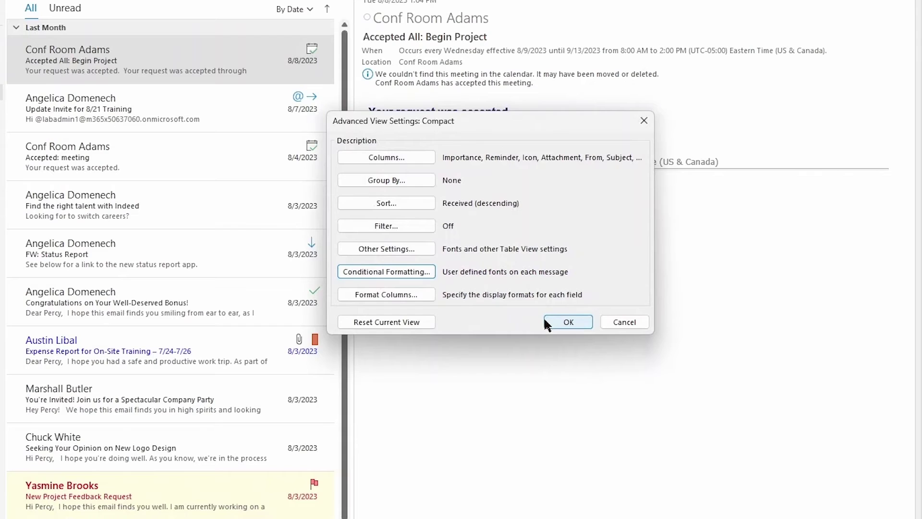
left_click(546, 323)
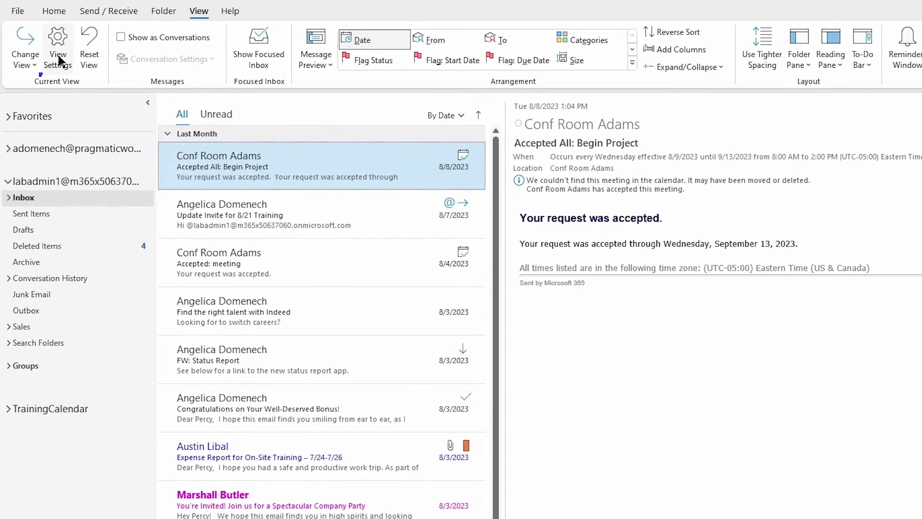
Step: Add another conditional formatting rule to the Inbox view and name it "Bonus"
left_click(58, 57)
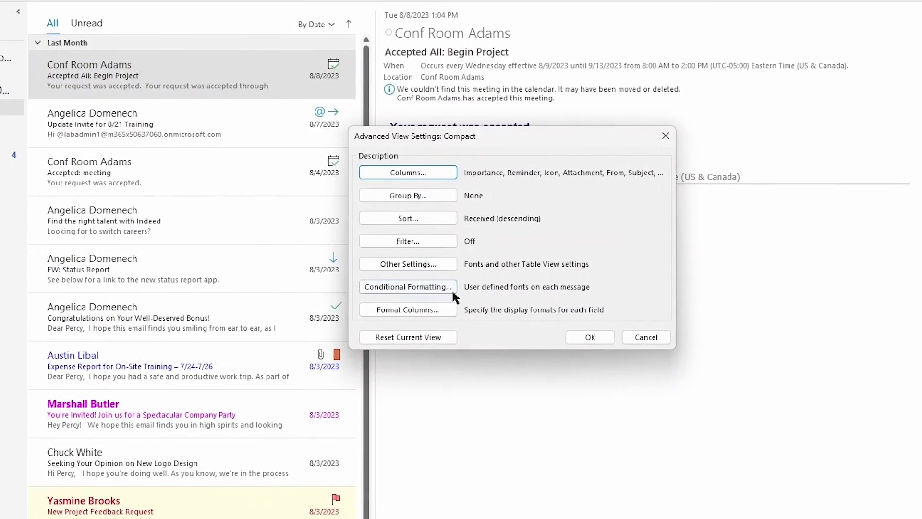
left_click(452, 289)
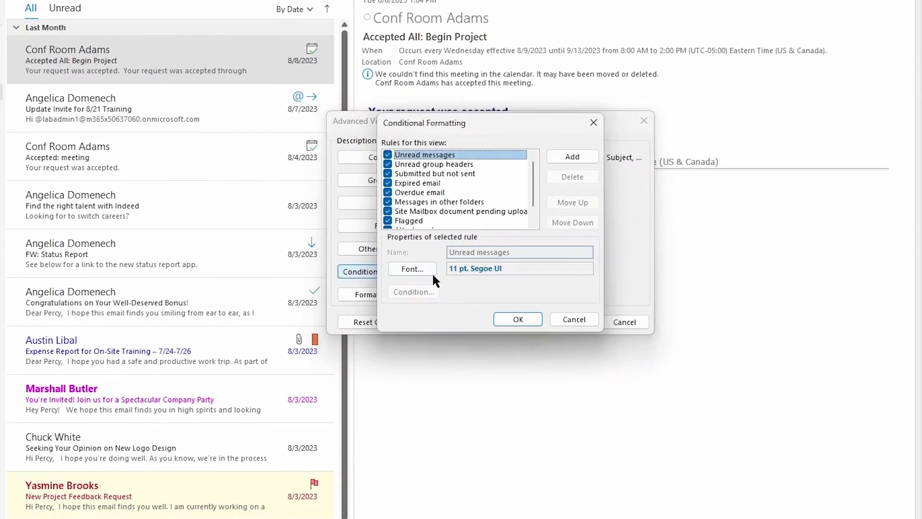
left_click(572, 157)
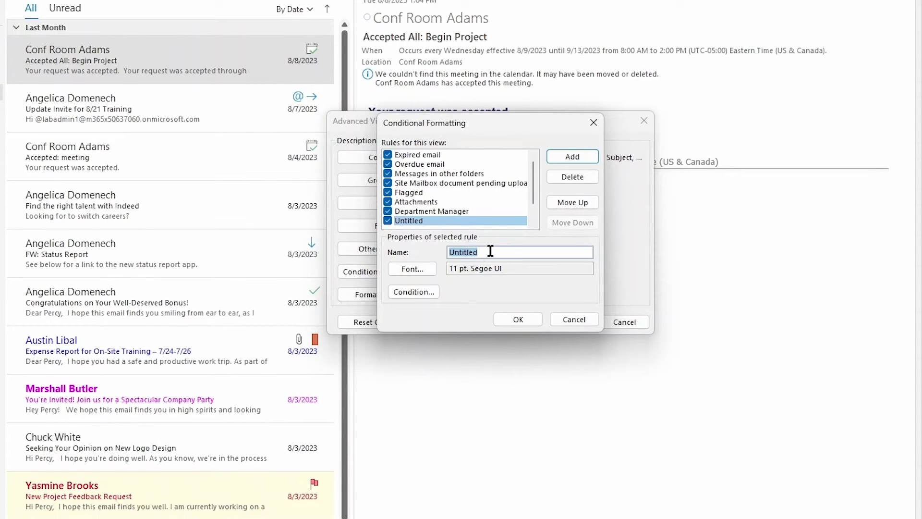
type("Bonus")
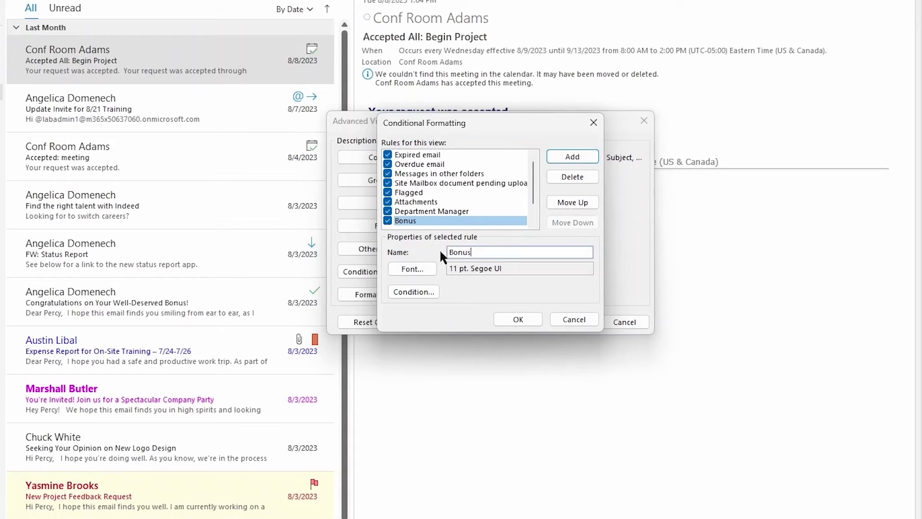
Step: Set the Bonus rule's font color to Lime
left_click(428, 269)
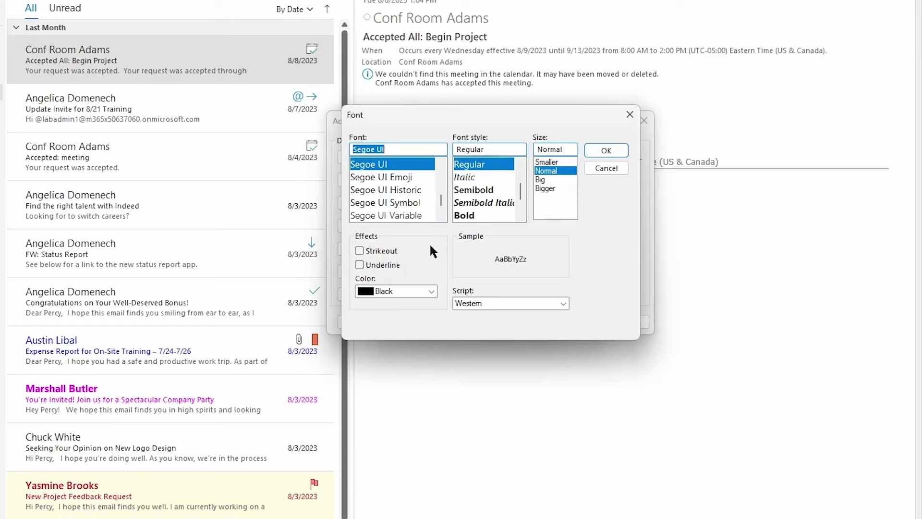
left_click(432, 292)
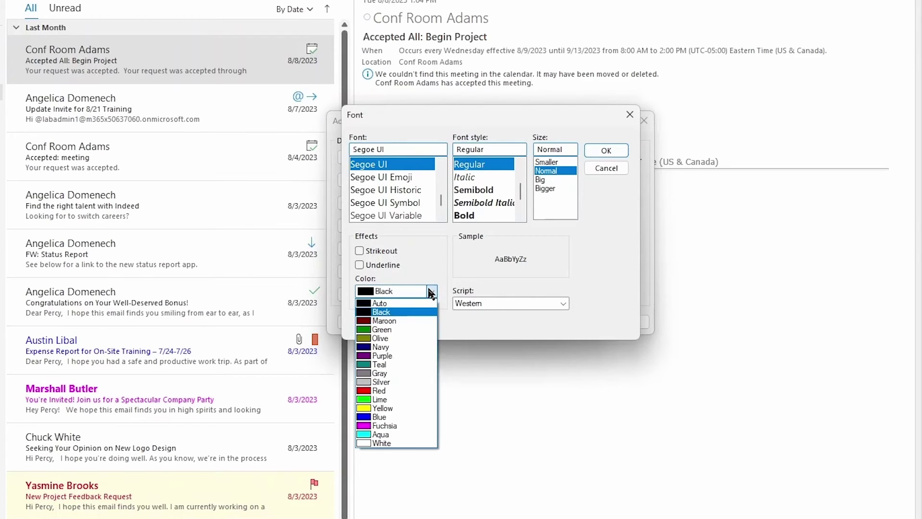
left_click(411, 403)
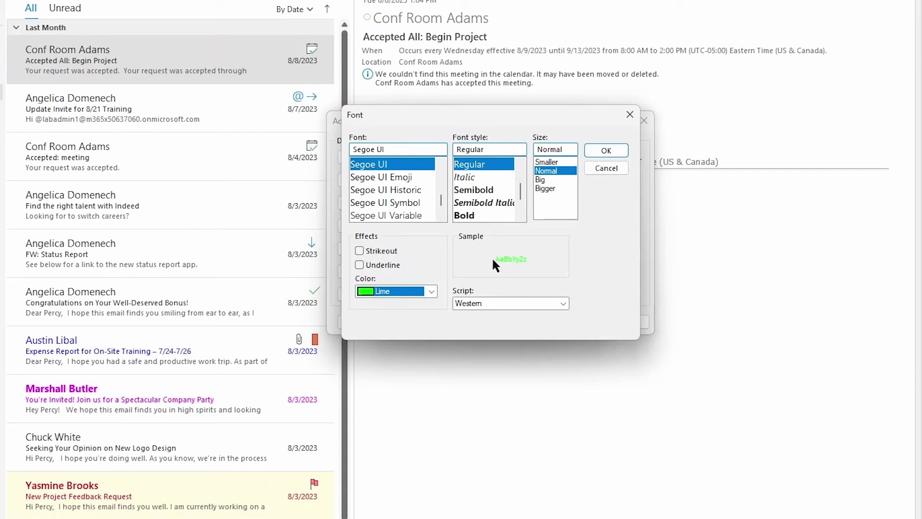
left_click(618, 149)
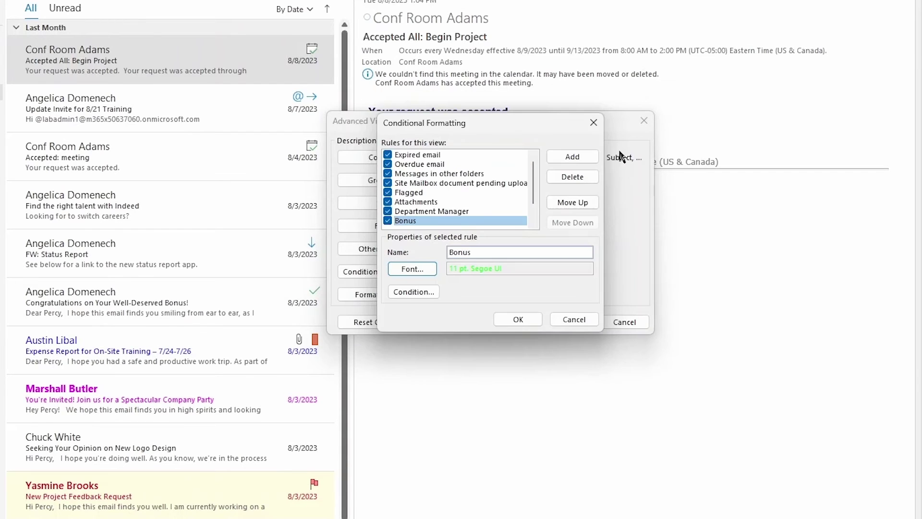
Step: Set the Bonus rule's condition to the word "bonus" in the subject field and message body, and apply the view settings
left_click(423, 292)
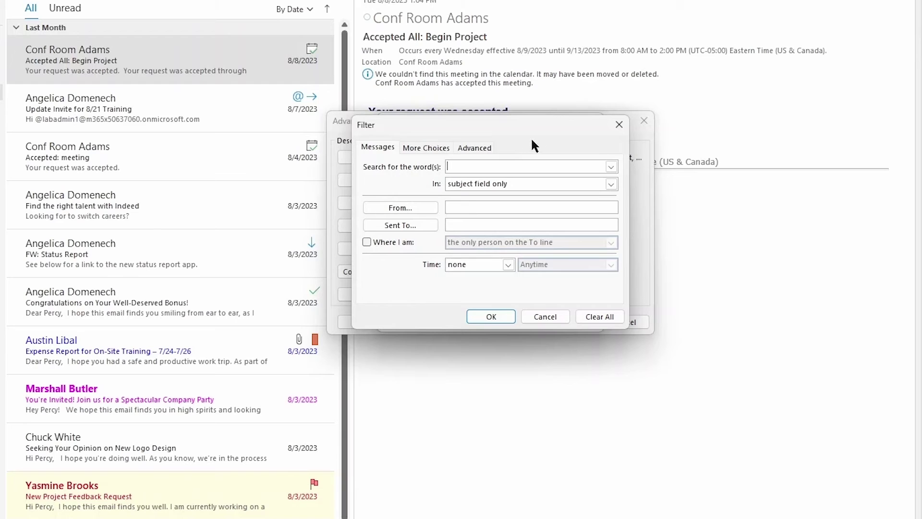
type("us")
left_click(528, 180)
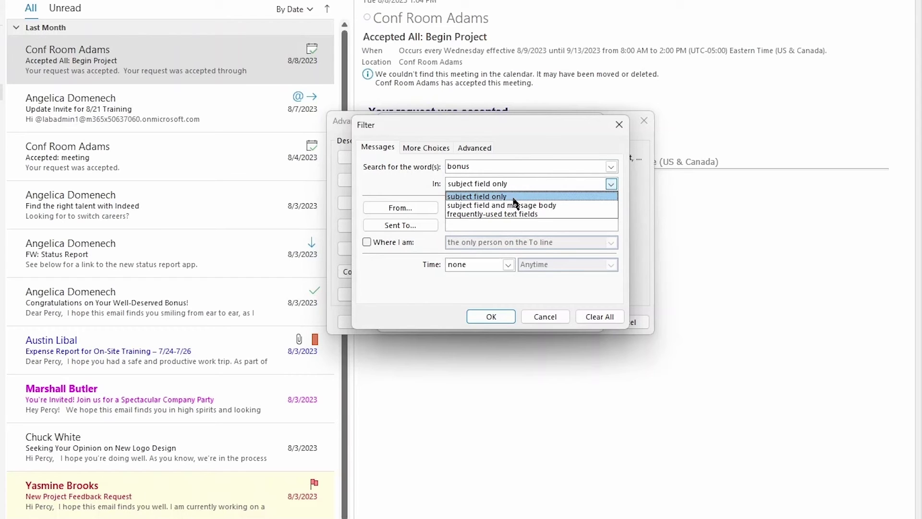
left_click(549, 206)
left_click(563, 183)
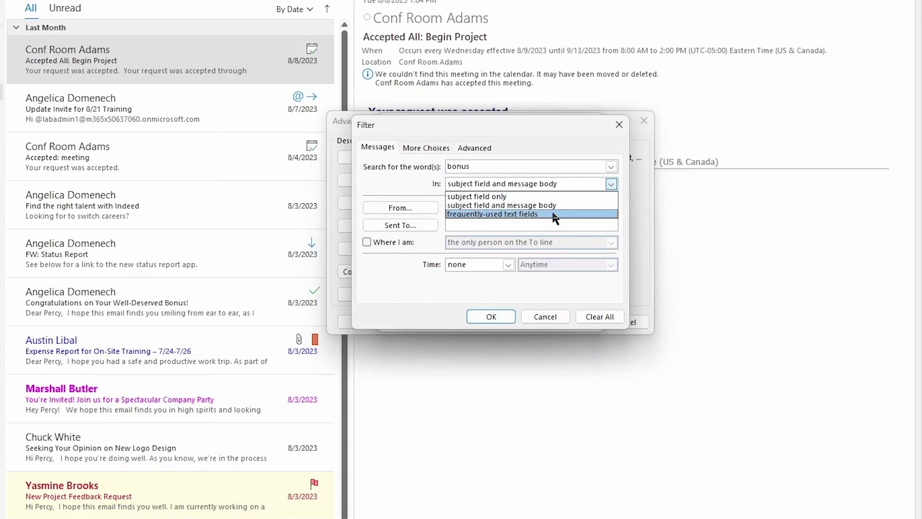
left_click(563, 205)
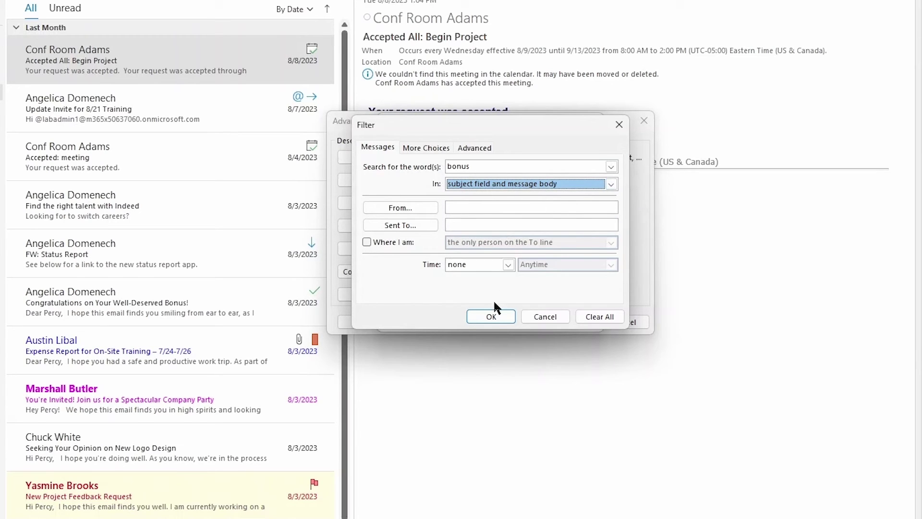
left_click(504, 316)
left_click(536, 319)
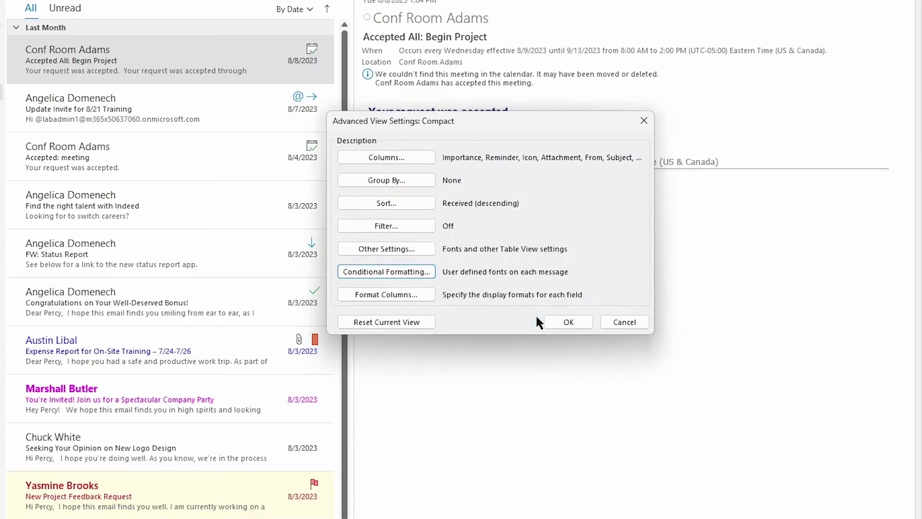
left_click(590, 322)
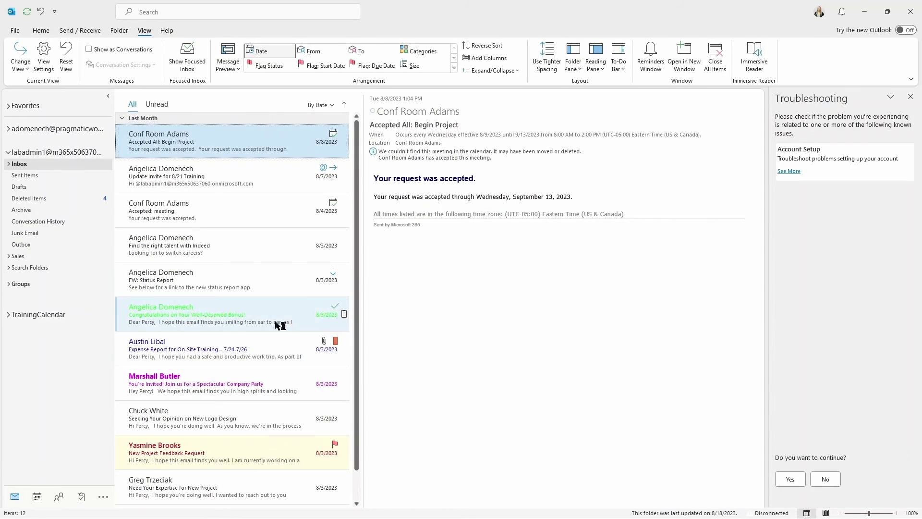
scroll(283, 320, "down", 1)
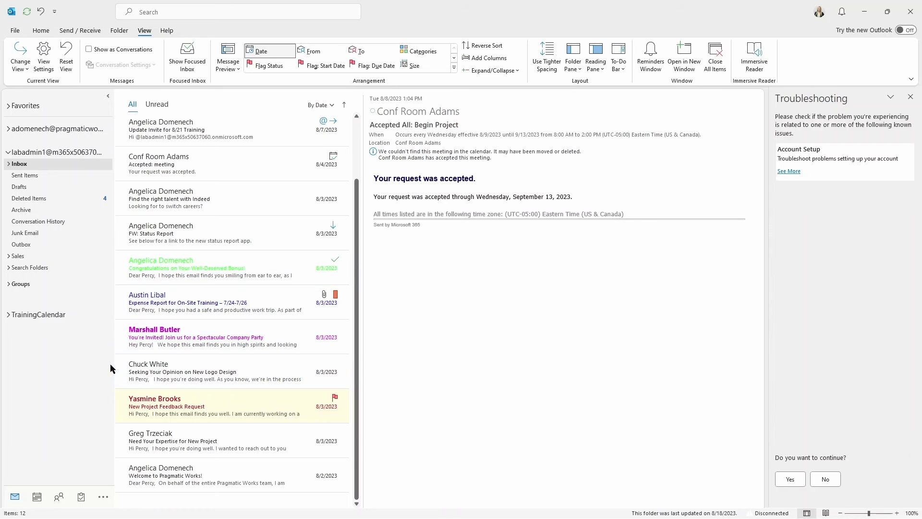
scroll(118, 317, "up", 2)
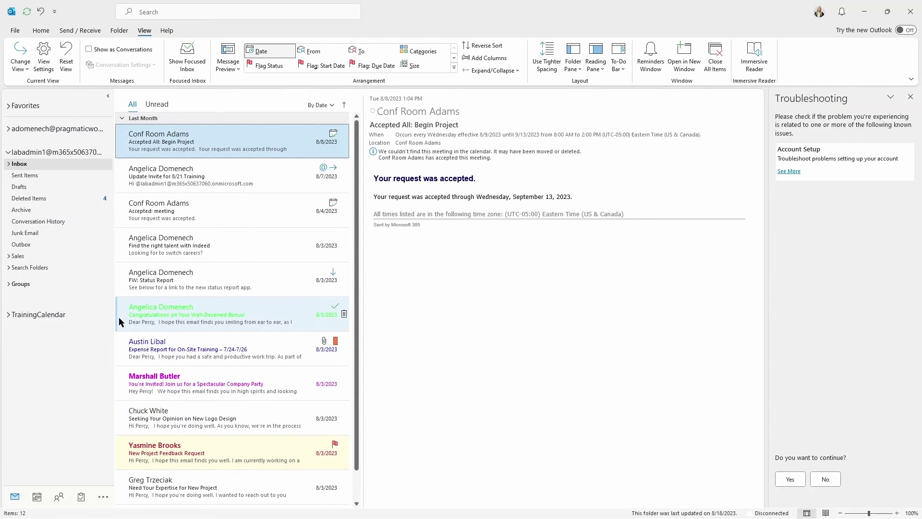